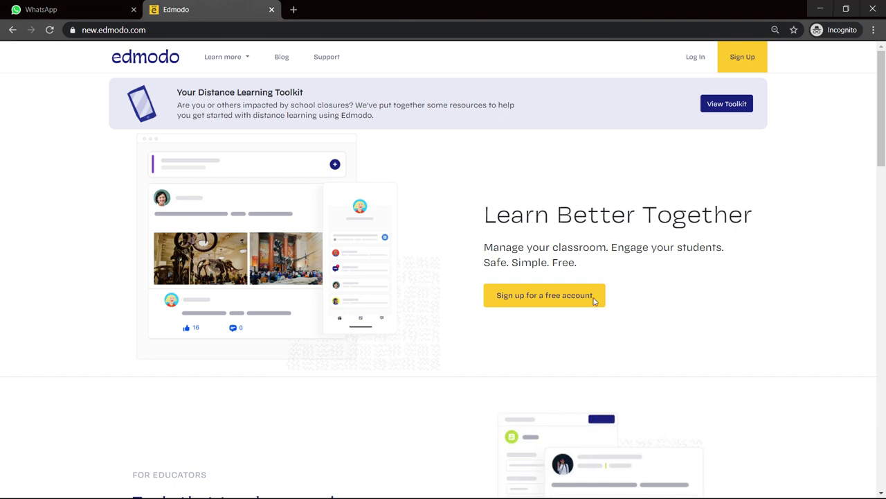
Step: Choose Student Account to bring up the blank student sign-up form
{"action": "left_click", "coordinate": [543, 298]}
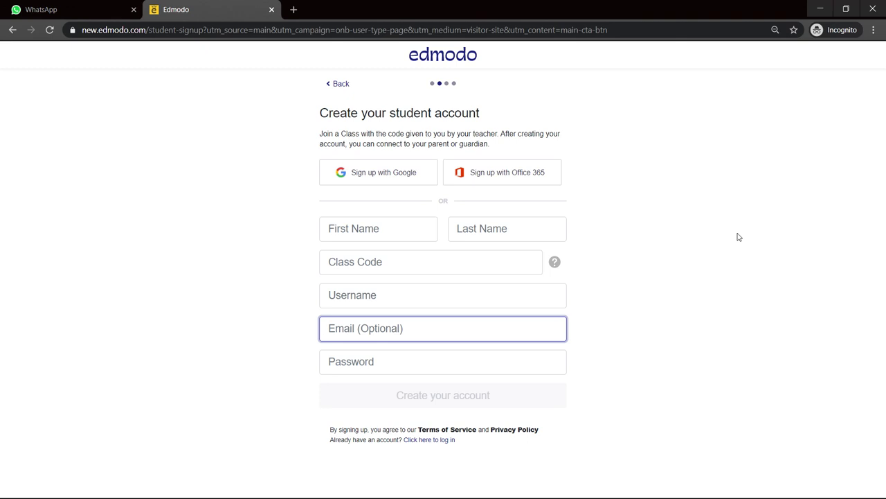
Step: Enter the student's first and last name on the sign-up form
{"action": "left_click", "coordinate": [391, 225]}
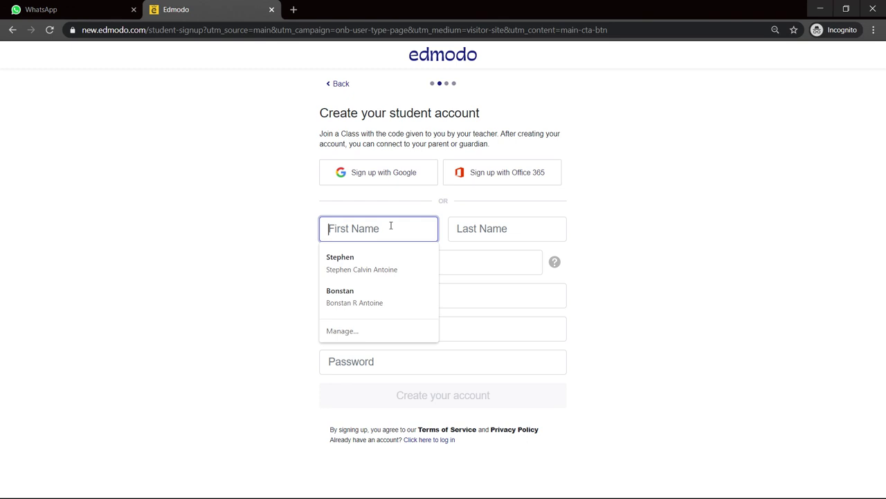
{"action": "type", "text": "Jonny"}
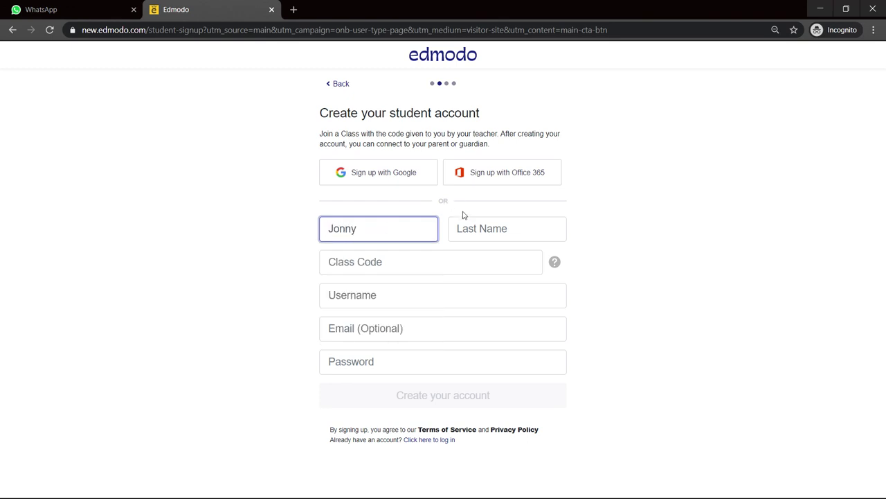
{"action": "left_click", "coordinate": [464, 218]}
{"action": "type", "text": "Doe"}
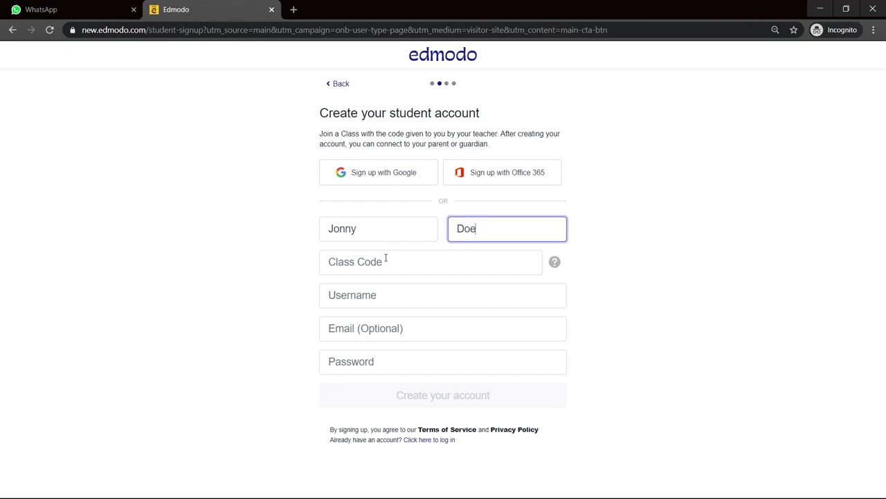
Step: Fill in the class code from the saved suggestion and enter an available username
{"action": "left_click", "coordinate": [386, 258]}
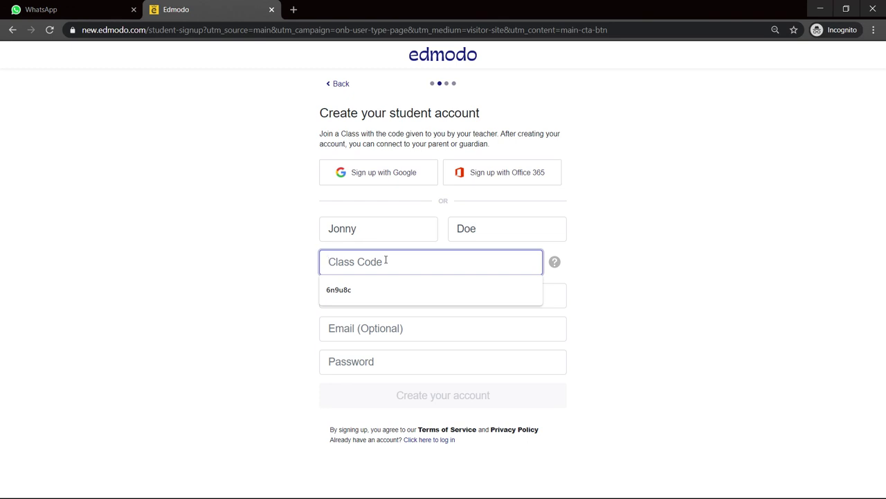
{"action": "left_click", "coordinate": [356, 291]}
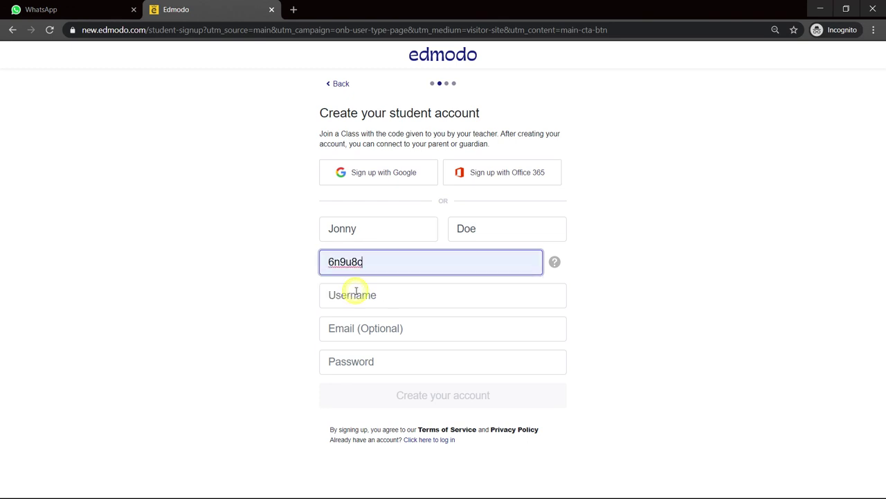
{"action": "left_click", "coordinate": [389, 308]}
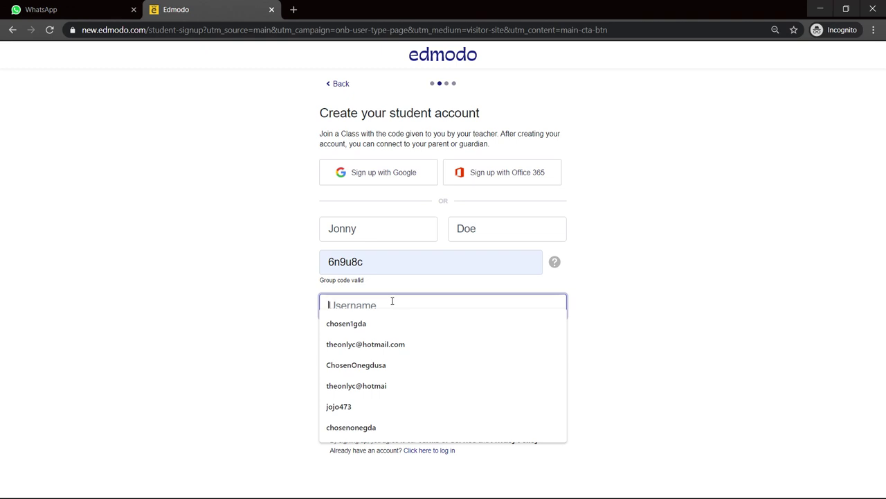
{"action": "type", "text": "chosenone473"}
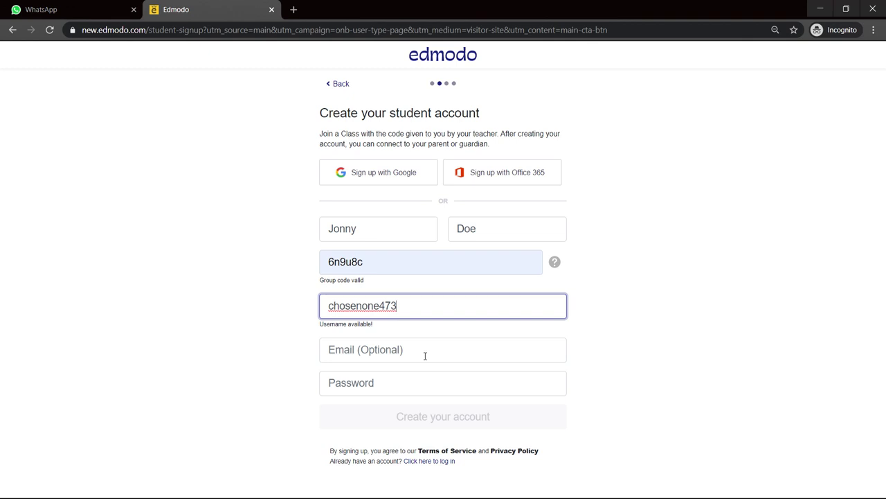
Step: Enter the account password in the Password field
{"action": "left_click", "coordinate": [416, 378]}
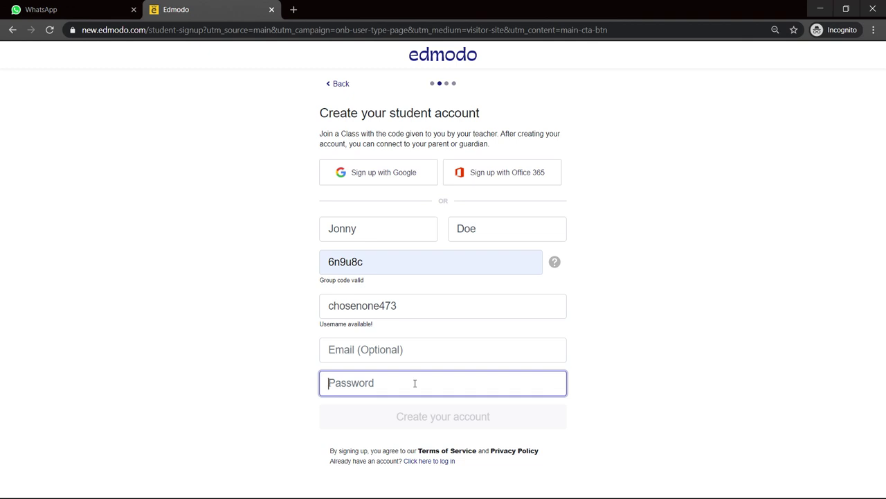
{"action": "type", "text": "••••••••"}
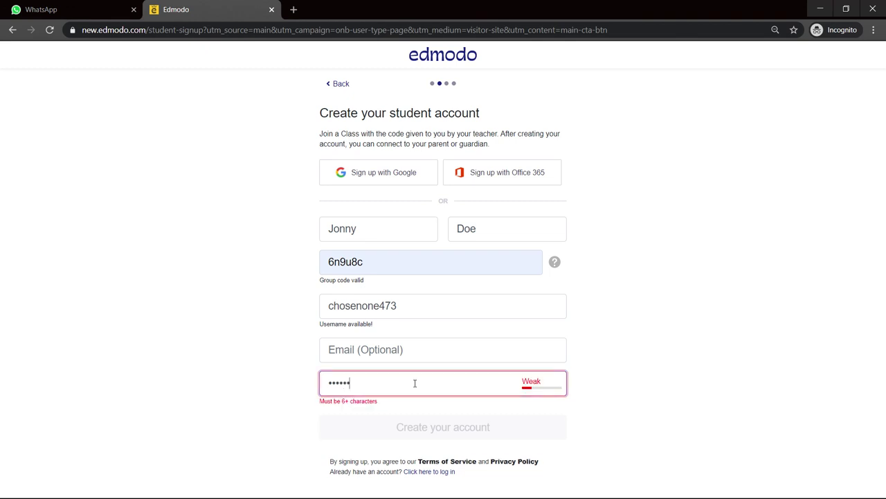
{"action": "type", "text": "••"}
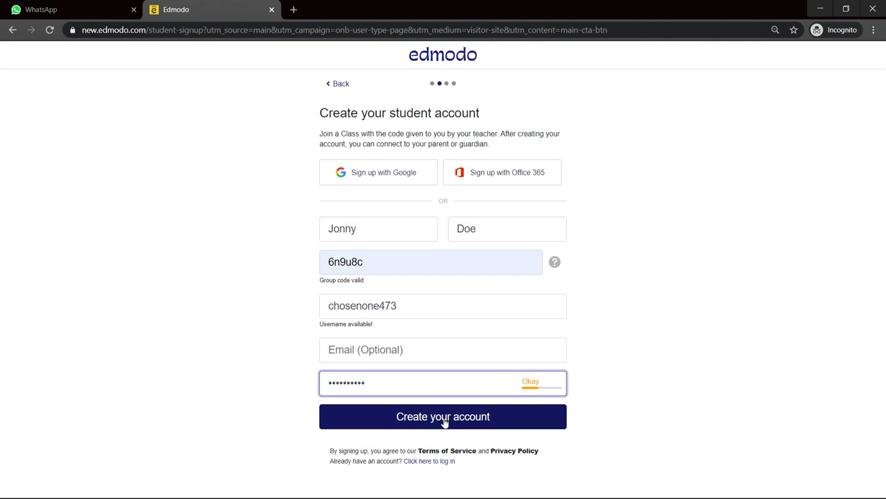
Step: Submit the sign-up form to create the student account
{"action": "left_click", "coordinate": [444, 421]}
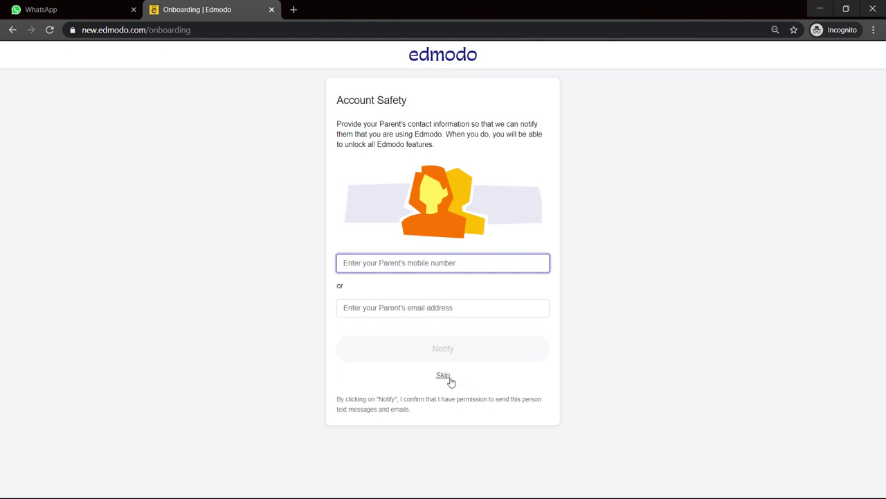
Step: Skip the parent contact details and open the My Classes options on the home feed
{"action": "left_click", "coordinate": [444, 376]}
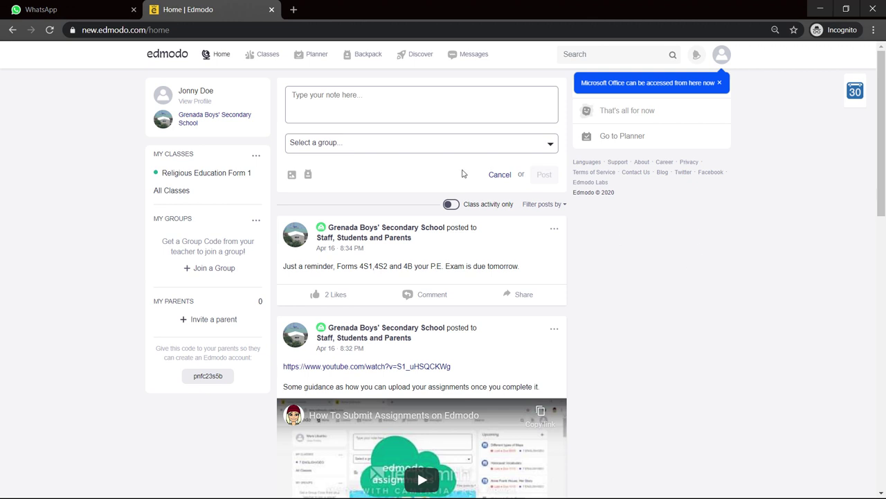
{"action": "left_click", "coordinate": [257, 159]}
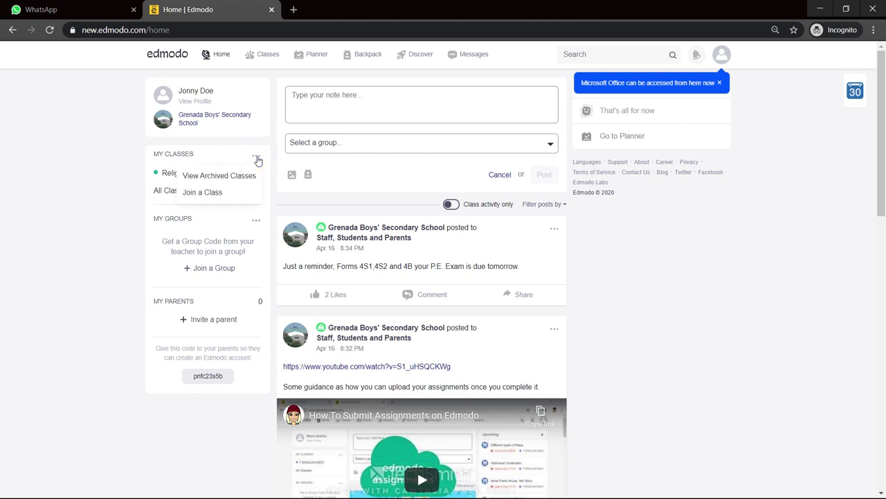
Step: Join Form 2b1 and 2s2 using the saved class code from autofill
{"action": "left_click", "coordinate": [218, 192]}
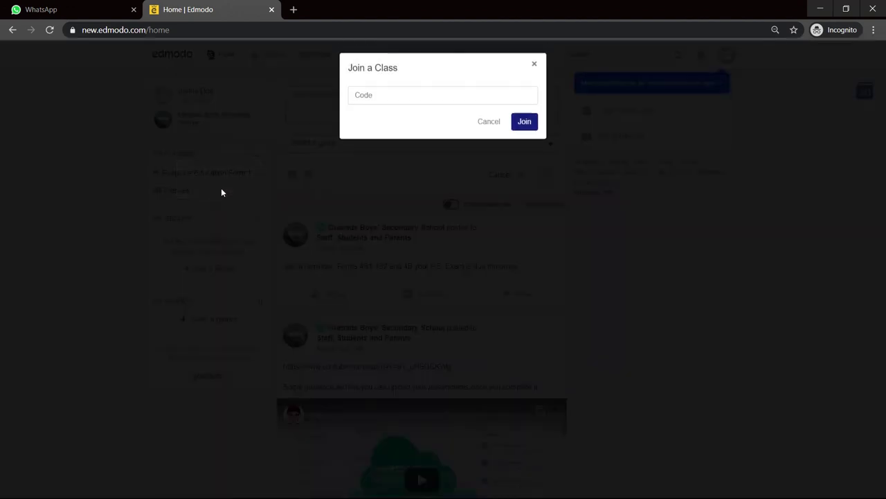
{"action": "left_click", "coordinate": [372, 101]}
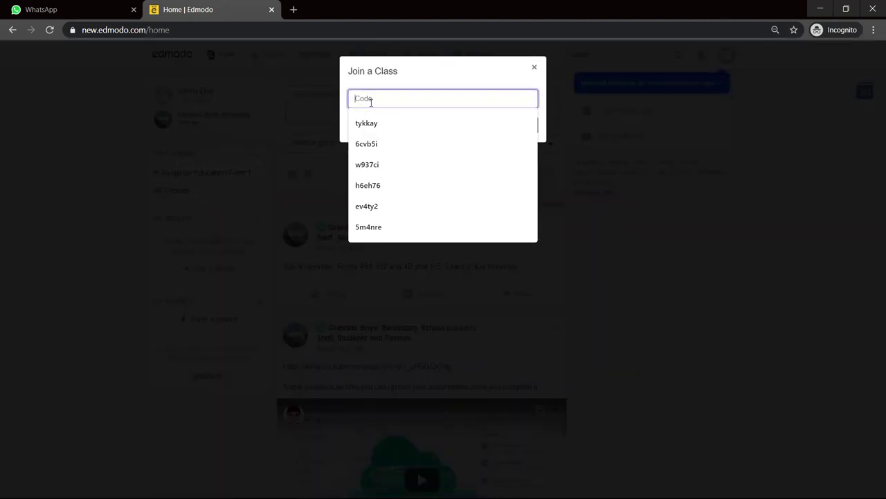
{"action": "left_click", "coordinate": [386, 164]}
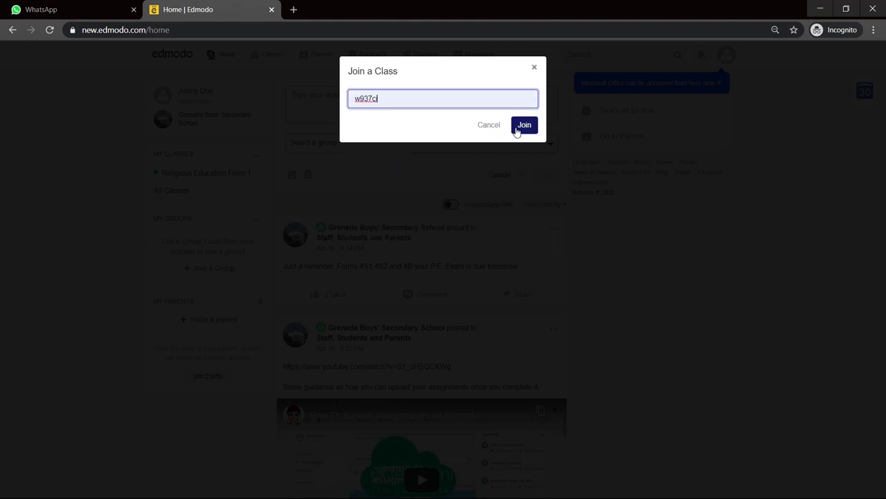
{"action": "left_click", "coordinate": [516, 131]}
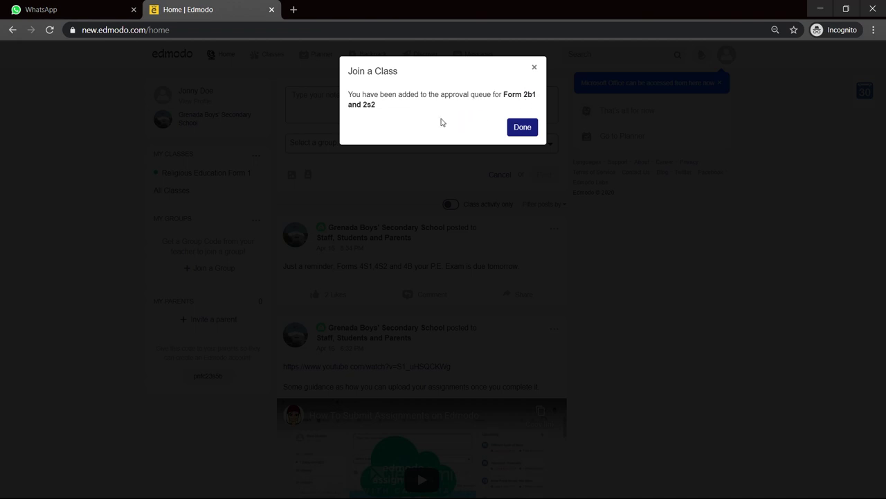
Step: Reopen Join a Class, replace the old code with the new class code, and join 2B2 IT 2019
{"action": "left_click", "coordinate": [520, 129]}
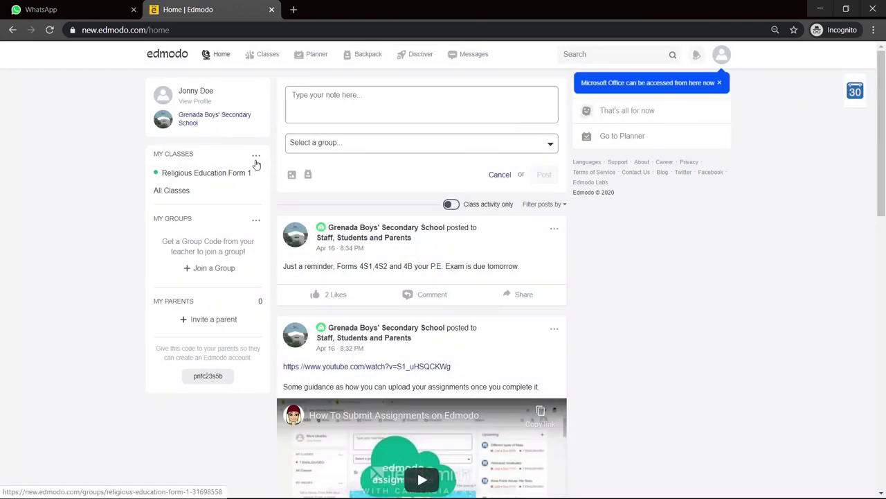
{"action": "left_click", "coordinate": [255, 157]}
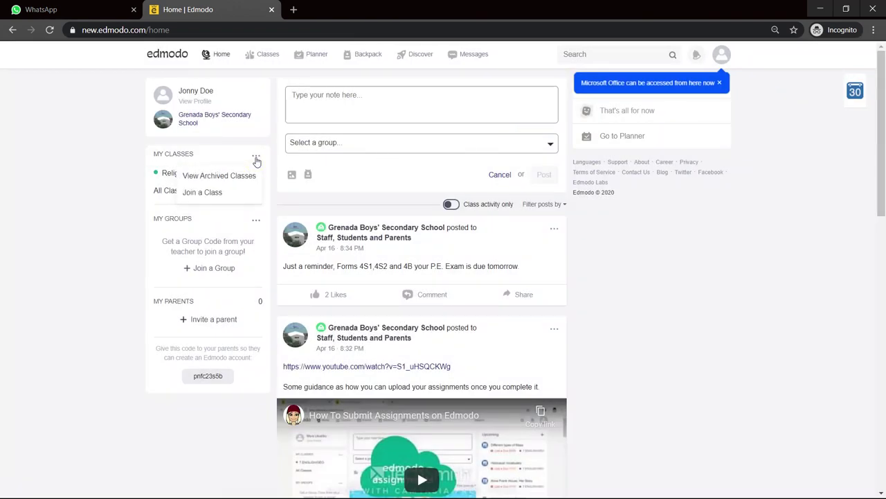
{"action": "left_click", "coordinate": [224, 190]}
{"action": "left_click", "coordinate": [454, 91]}
{"action": "double_click", "coordinate": [454, 91]}
{"action": "key", "text": "BackSpace"}
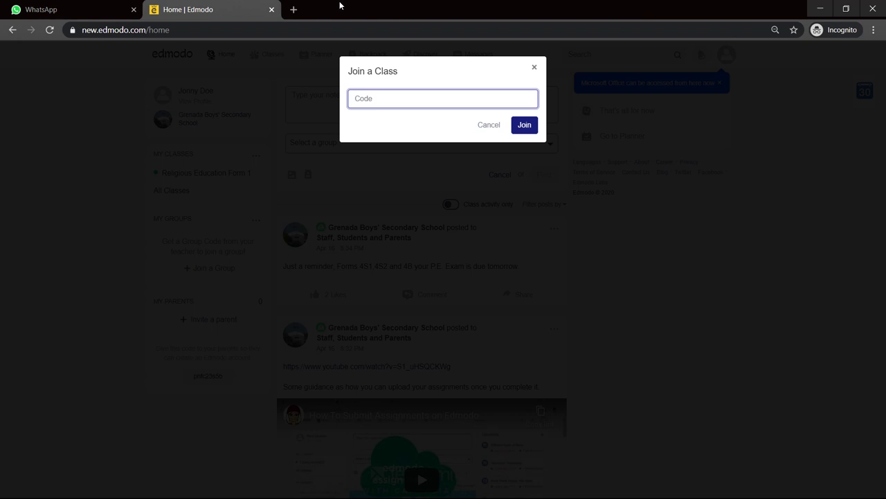
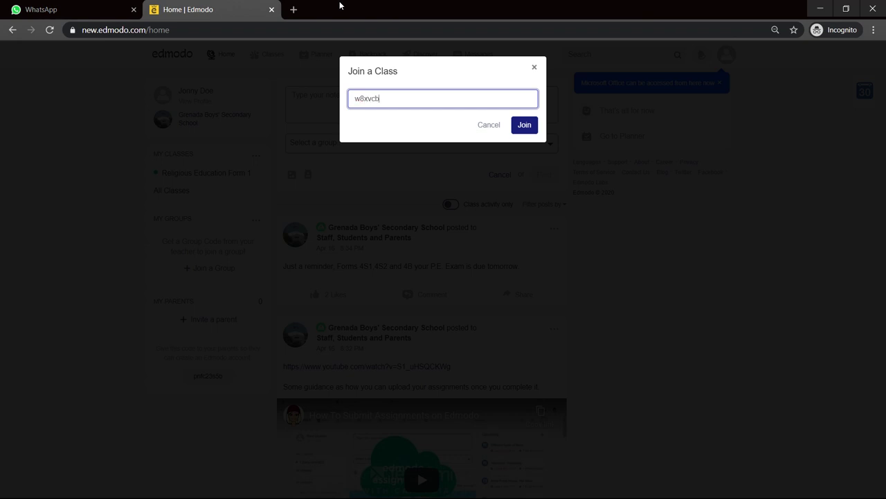
{"action": "left_click", "coordinate": [528, 126]}
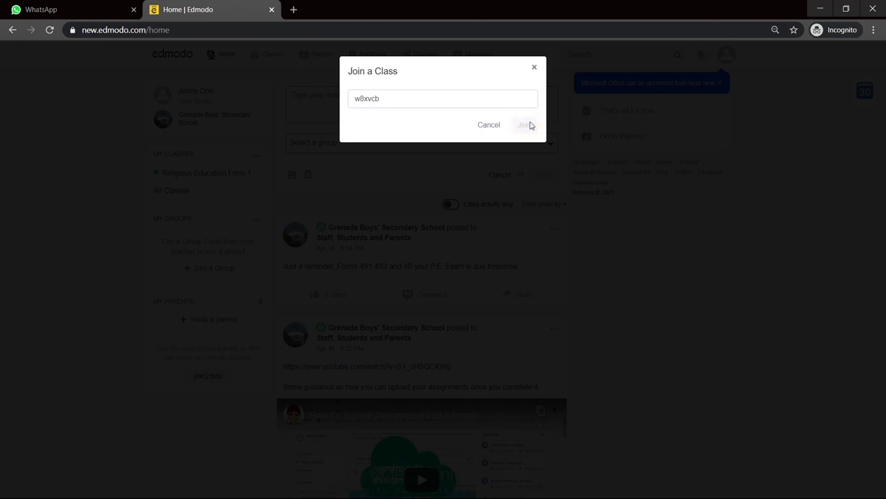
Step: Close the join dialog and scroll through the 2B2 IT 2019 feed of quiz posts
{"action": "left_click", "coordinate": [537, 68]}
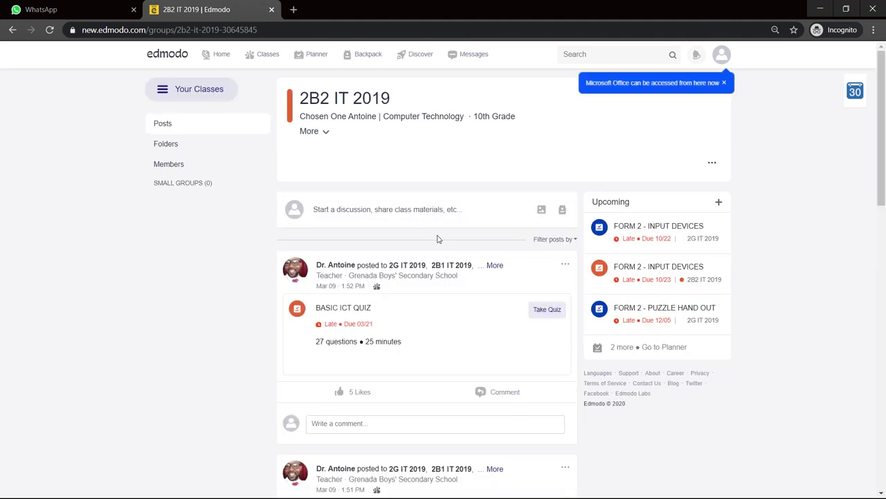
{"action": "scroll", "coordinate": [439, 240], "scroll_direction": "down", "scroll_amount": 6}
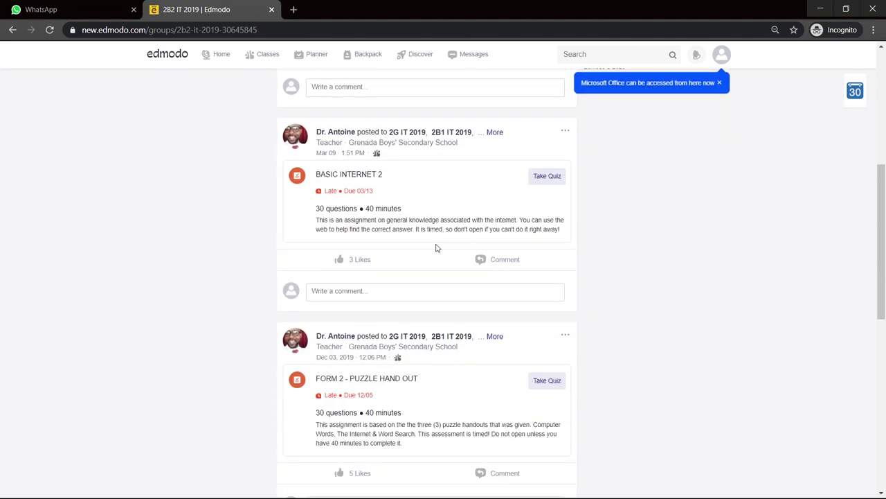
{"action": "scroll", "coordinate": [437, 248], "scroll_direction": "down", "scroll_amount": 7}
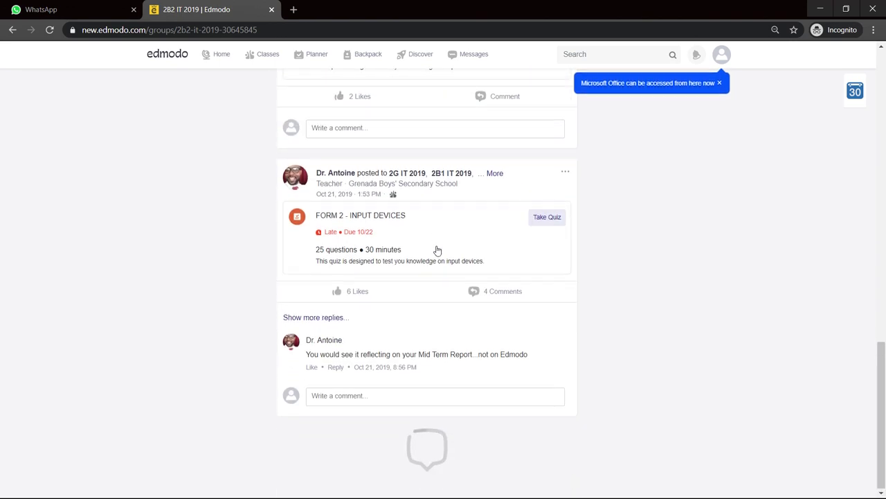
{"action": "scroll", "coordinate": [455, 259], "scroll_direction": "up", "scroll_amount": 6}
{"action": "scroll", "coordinate": [455, 259], "scroll_direction": "up", "scroll_amount": 8}
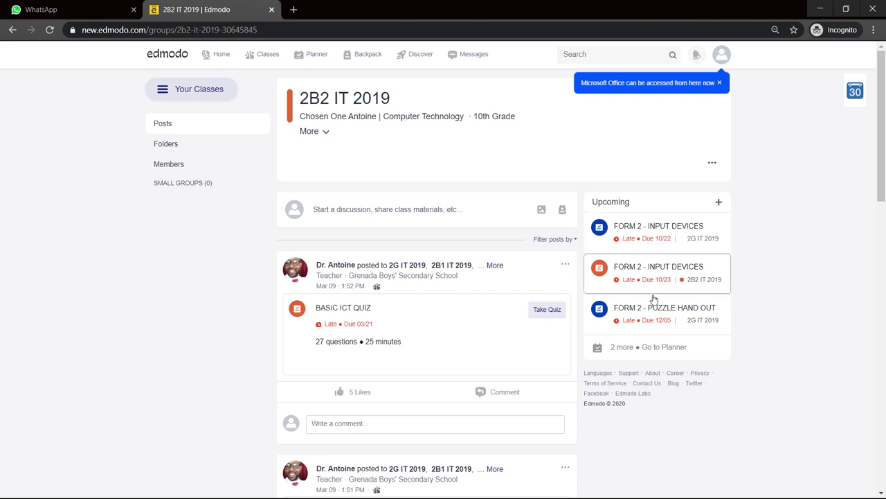
Step: Open FORM 2 - INPUT DEVICES from the Upcoming panel to see its 25 questions and 30 minutes
{"action": "left_click", "coordinate": [683, 234]}
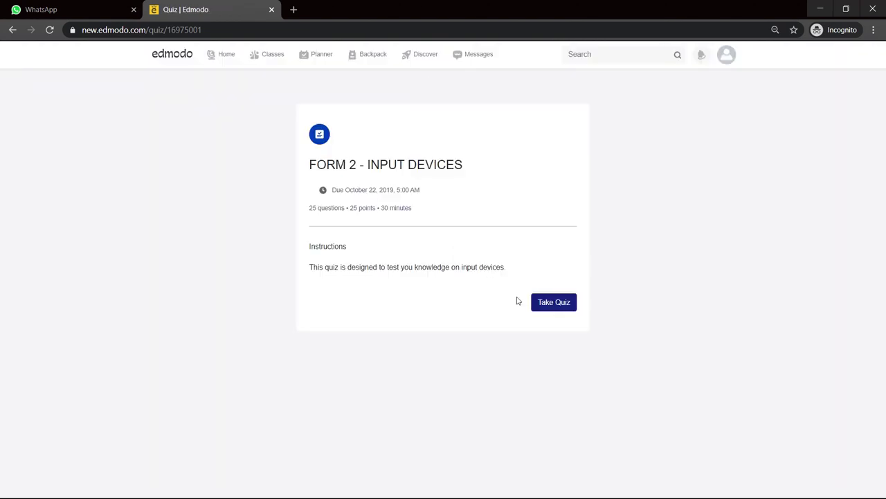
Step: Take the FORM 2 - INPUT DEVICES quiz, answer Webcam for question 1, and submit it
{"action": "left_click", "coordinate": [564, 305]}
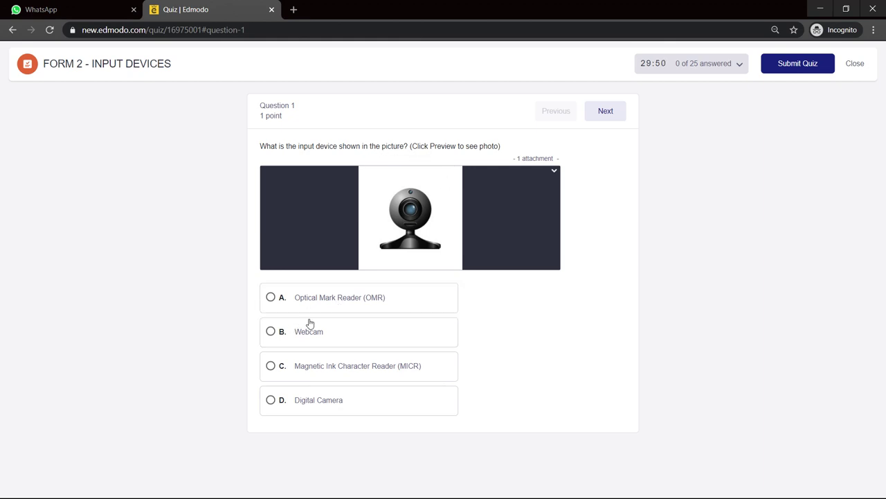
{"action": "left_click", "coordinate": [273, 333]}
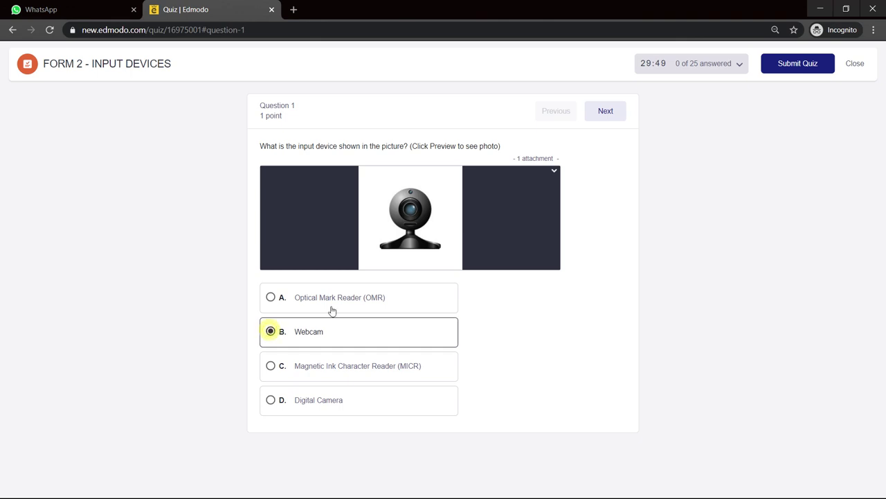
{"action": "left_click", "coordinate": [600, 112]}
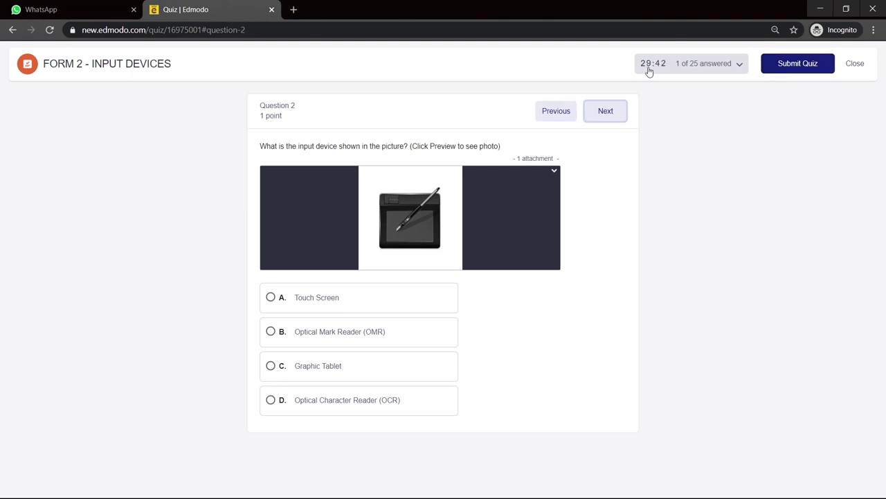
{"action": "left_click", "coordinate": [784, 66]}
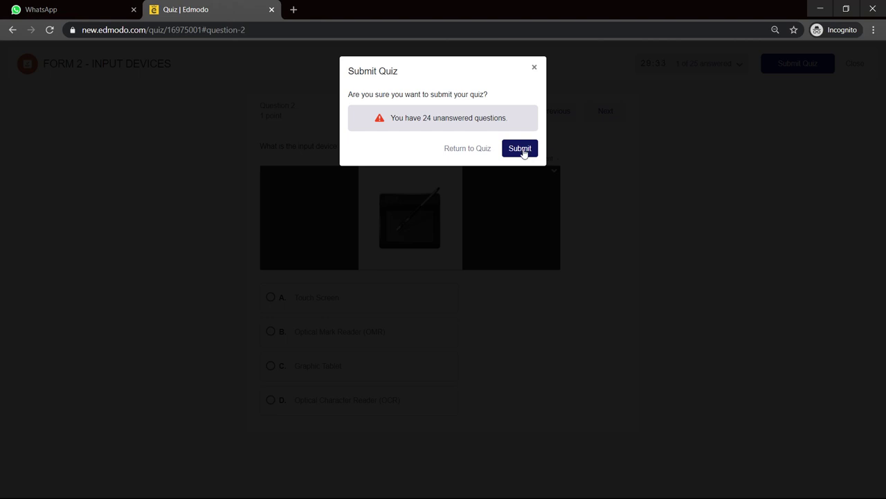
{"action": "left_click", "coordinate": [522, 150]}
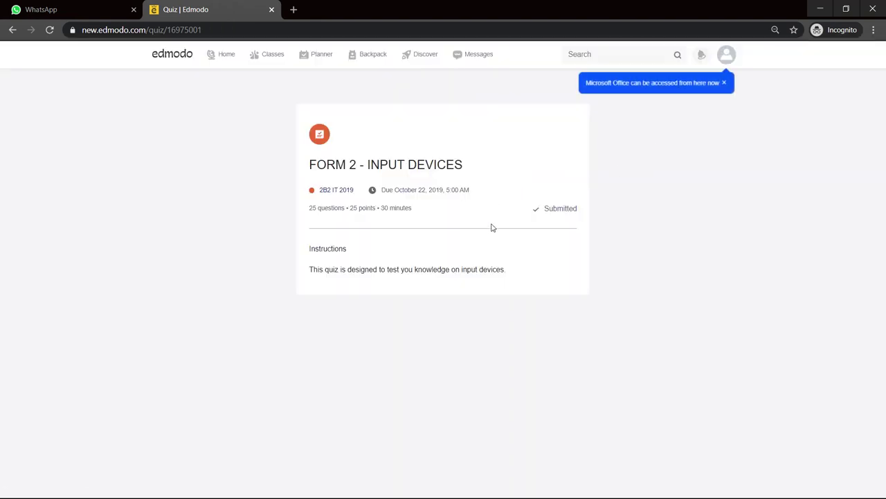
{"action": "mouse_move", "coordinate": [289, 59]}
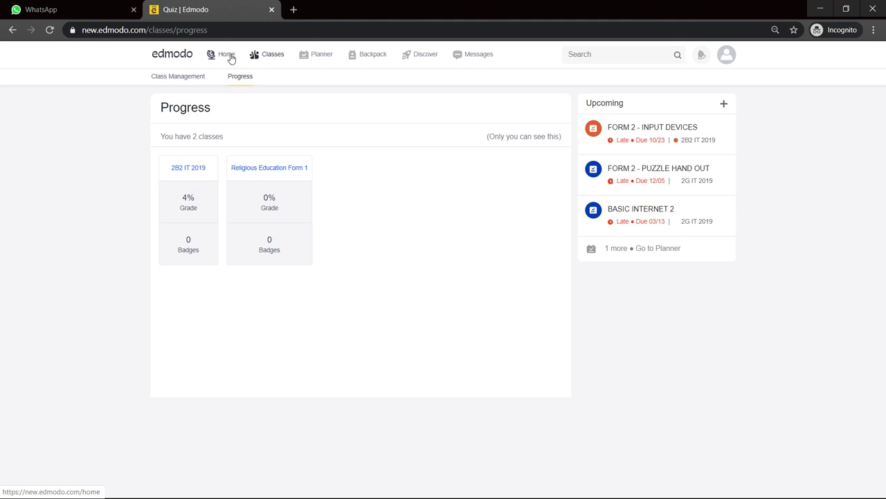
Step: Open your own profile, start Update Photo, then cancel the password verification prompt
{"action": "left_click", "coordinate": [230, 58]}
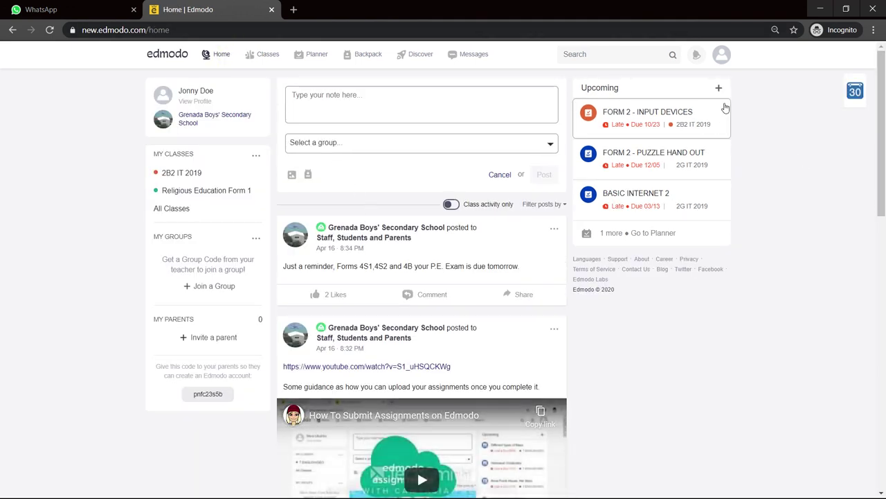
{"action": "left_click", "coordinate": [201, 102]}
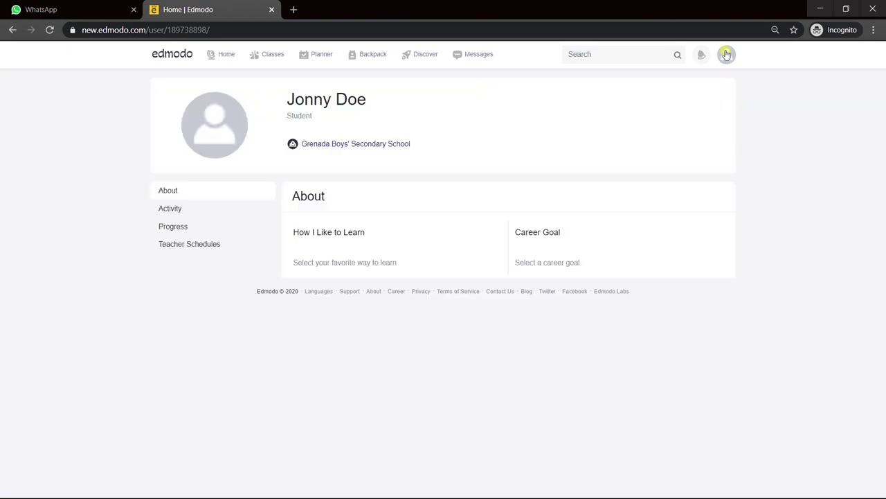
{"action": "left_click", "coordinate": [727, 55]}
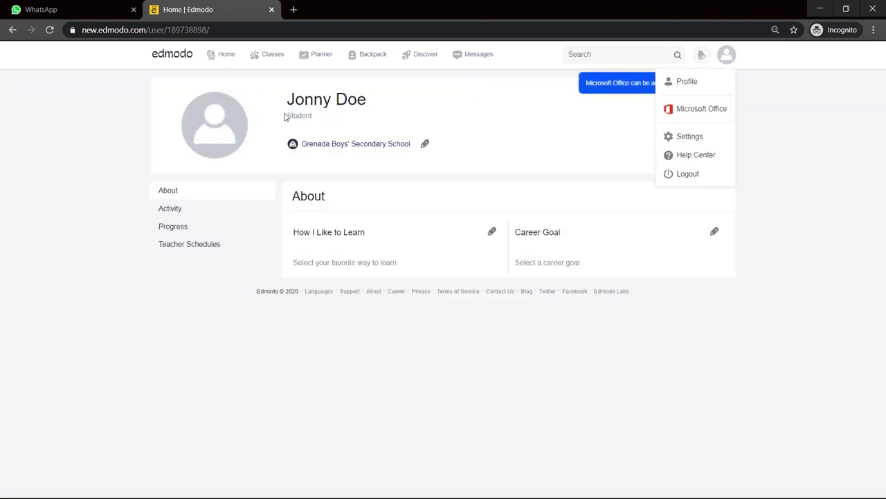
{"action": "left_click", "coordinate": [229, 138]}
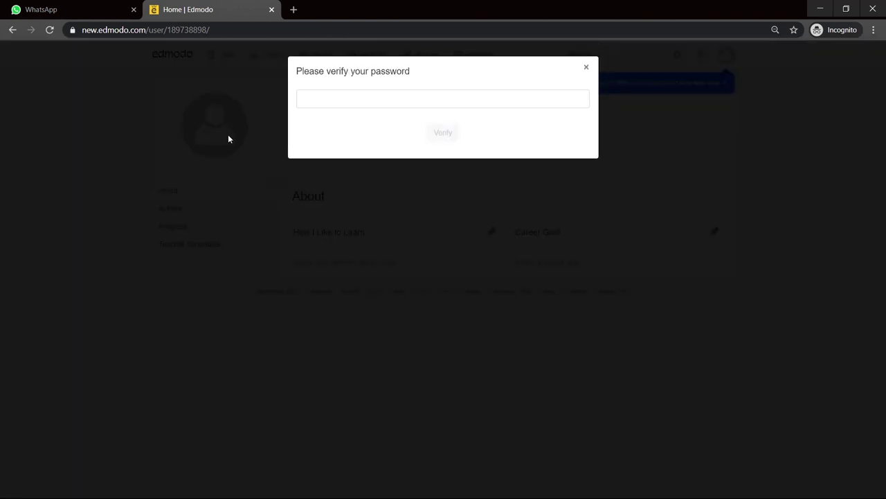
{"action": "left_click", "coordinate": [462, 101]}
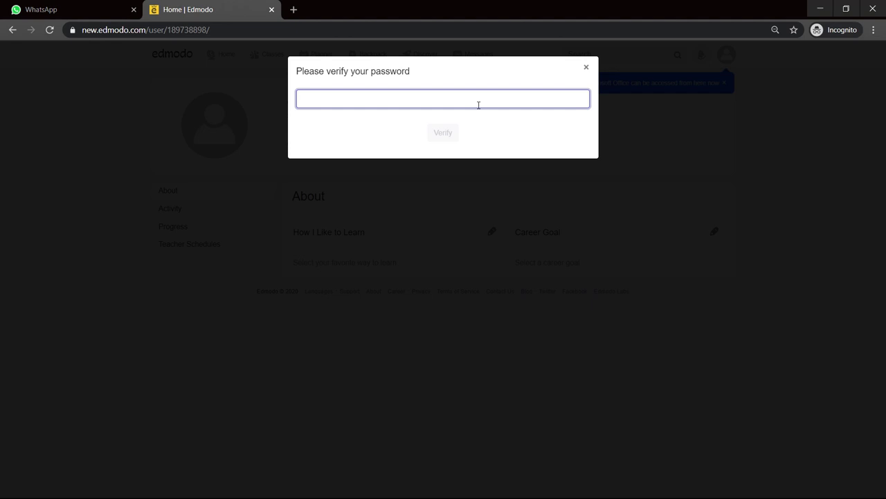
{"action": "left_click", "coordinate": [587, 69]}
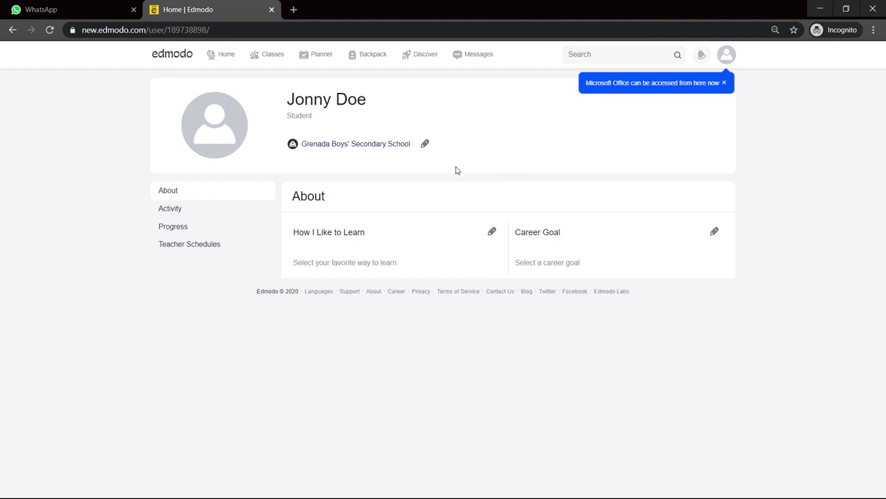
Step: Go back to the Edmodo home feed from the profile page
{"action": "left_click", "coordinate": [230, 57]}
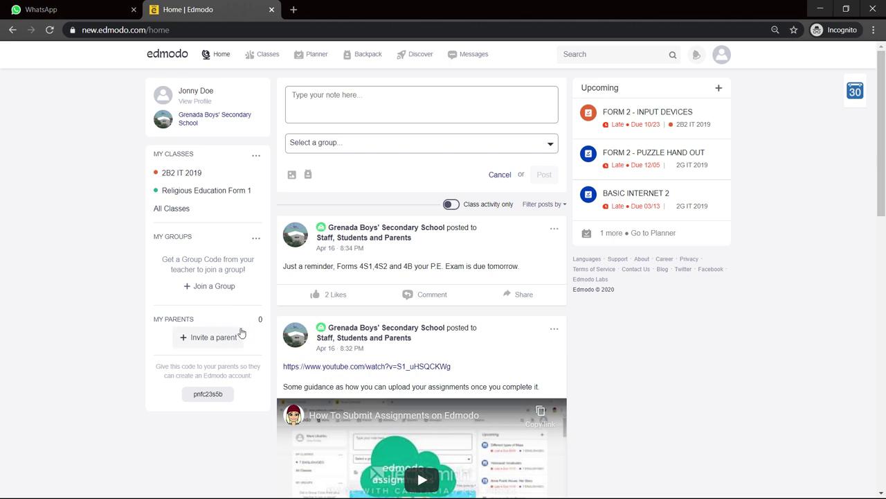
Step: Open the Members list of 2B2 IT 2019 and browse the students
{"action": "left_click", "coordinate": [215, 178]}
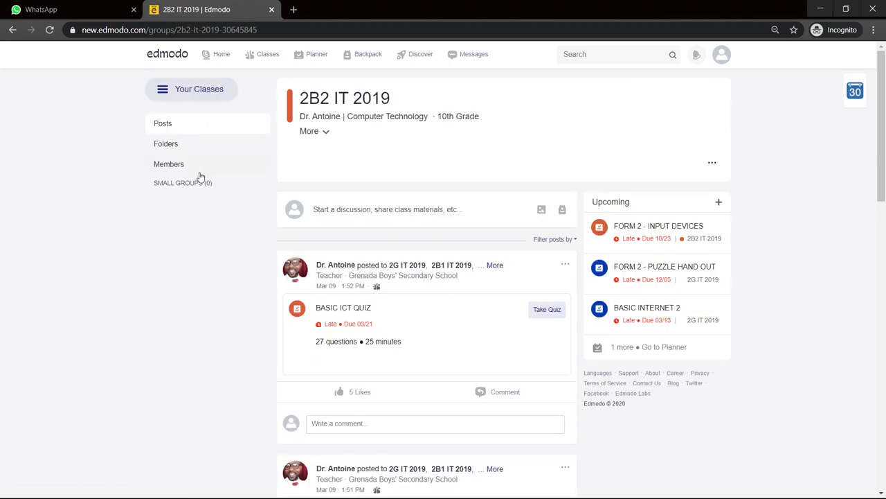
{"action": "left_click", "coordinate": [187, 169]}
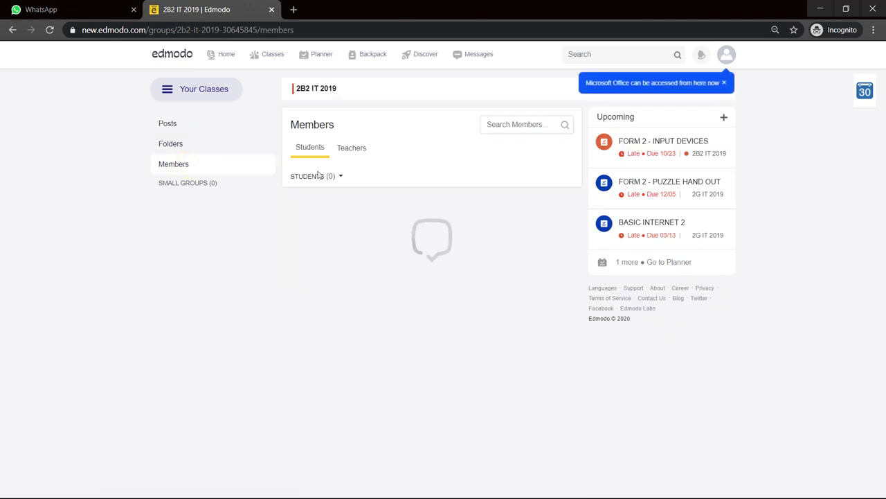
{"action": "scroll", "coordinate": [354, 223], "scroll_direction": "down", "scroll_amount": 6}
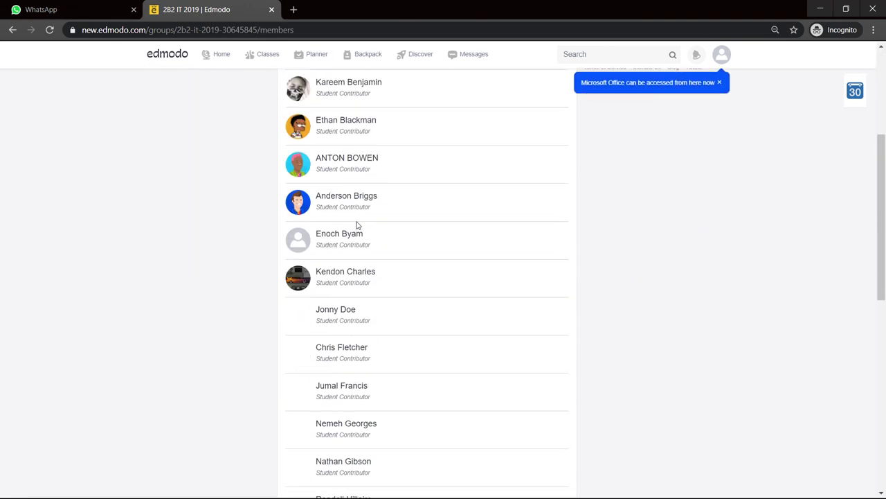
{"action": "scroll", "coordinate": [359, 226], "scroll_direction": "down", "scroll_amount": 4}
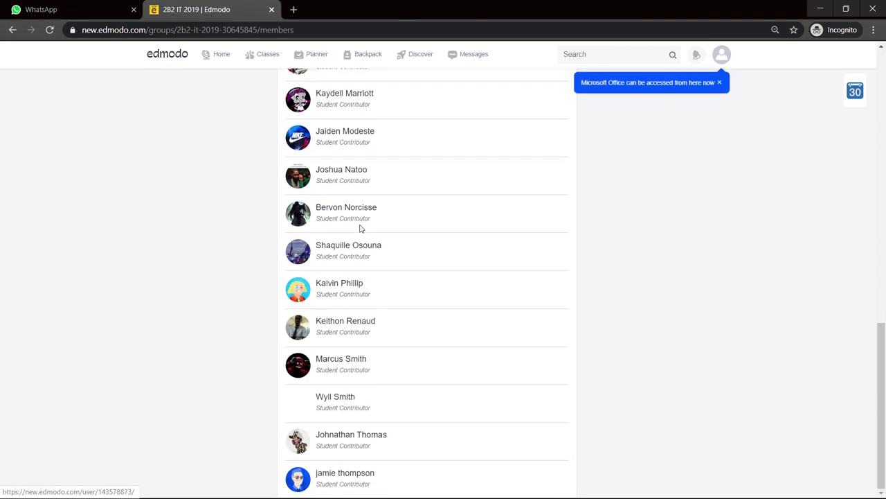
{"action": "scroll", "coordinate": [432, 378], "scroll_direction": "up", "scroll_amount": 10}
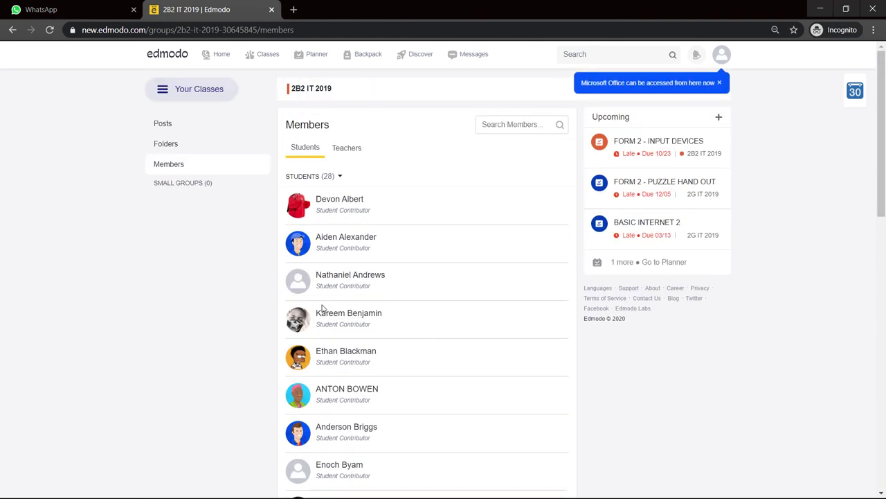
{"action": "scroll", "coordinate": [326, 311], "scroll_direction": "down", "scroll_amount": 5}
{"action": "scroll", "coordinate": [334, 300], "scroll_direction": "down", "scroll_amount": 6}
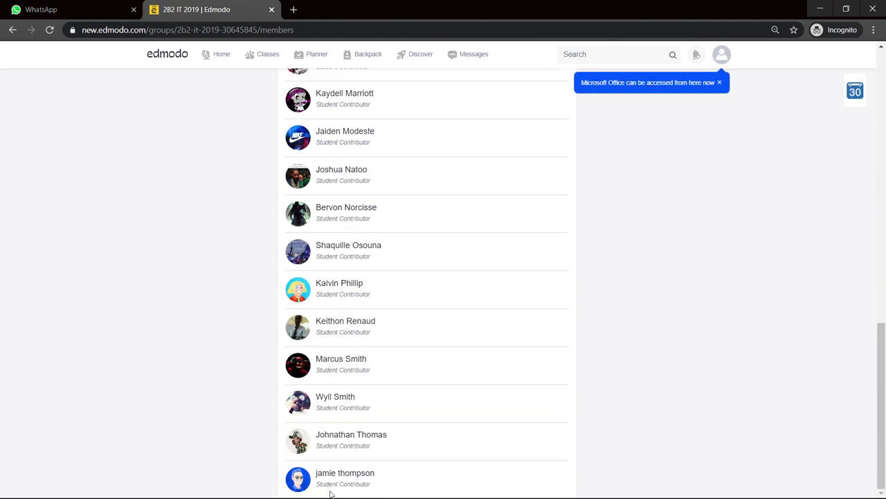
{"action": "scroll", "coordinate": [340, 437], "scroll_direction": "up", "scroll_amount": 2}
{"action": "scroll", "coordinate": [340, 437], "scroll_direction": "down", "scroll_amount": 2}
{"action": "scroll", "coordinate": [339, 354], "scroll_direction": "up", "scroll_amount": 3}
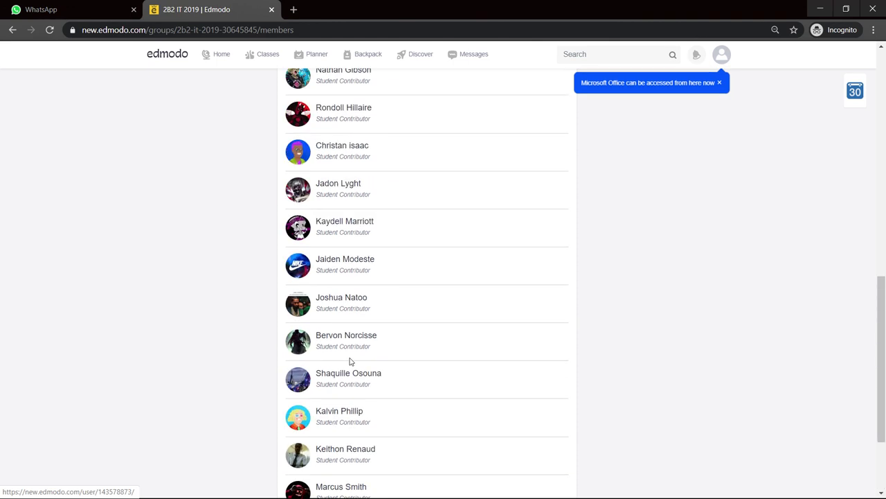
{"action": "scroll", "coordinate": [350, 360], "scroll_direction": "up", "scroll_amount": 4}
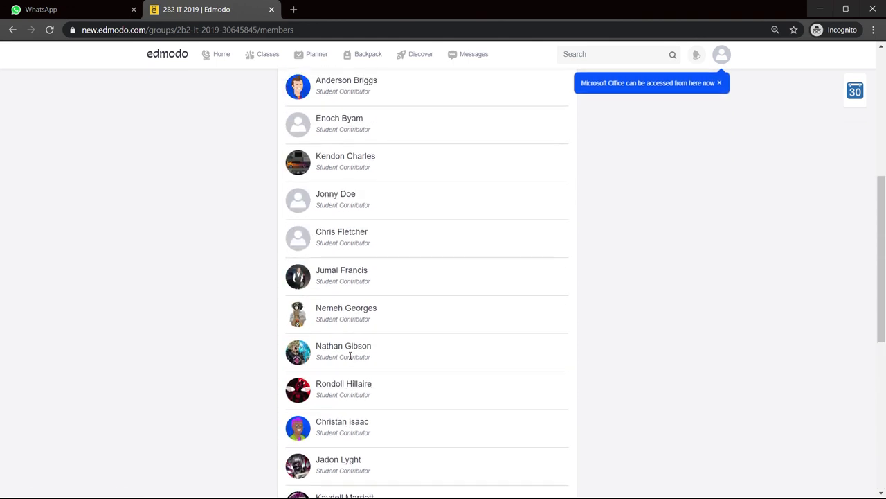
{"action": "scroll", "coordinate": [351, 356], "scroll_direction": "up", "scroll_amount": 6}
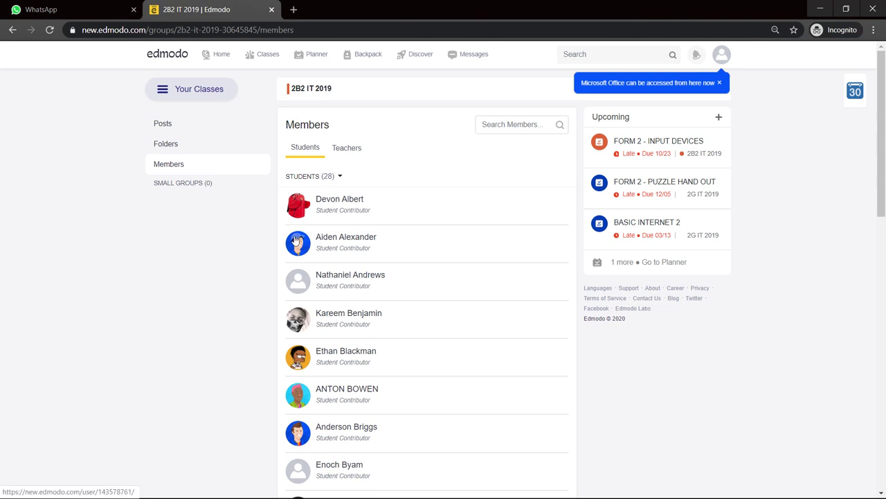
Step: Open a classmate's profile showing the Shield of Invincibility badge
{"action": "scroll", "coordinate": [336, 365], "scroll_direction": "down", "scroll_amount": 1}
{"action": "scroll", "coordinate": [335, 365], "scroll_direction": "down", "scroll_amount": 4}
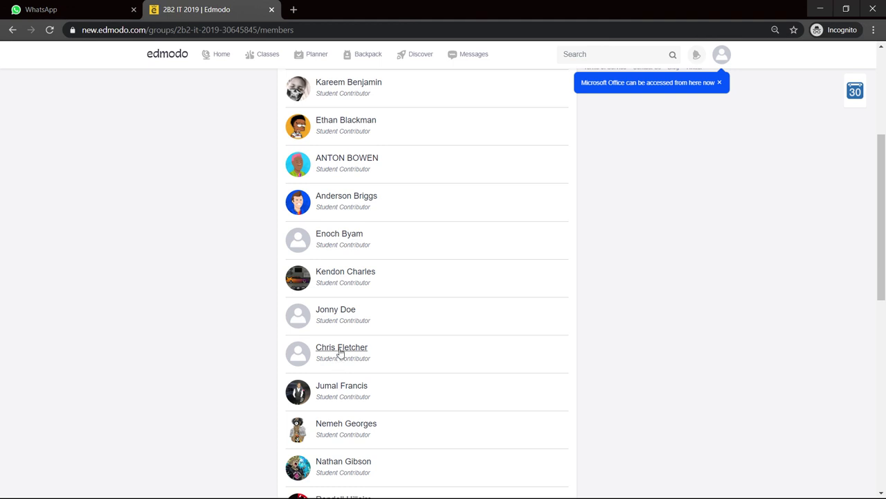
{"action": "scroll", "coordinate": [339, 352], "scroll_direction": "down", "scroll_amount": 3}
{"action": "scroll", "coordinate": [340, 357], "scroll_direction": "down", "scroll_amount": 5}
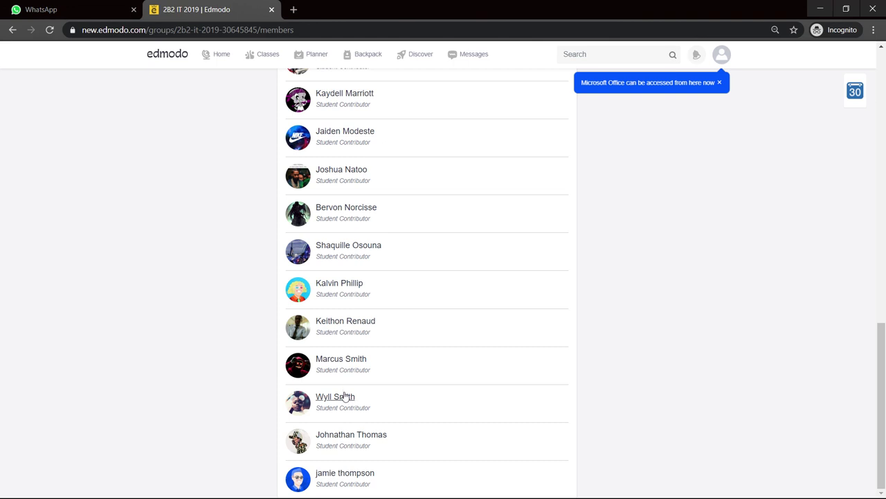
{"action": "left_click", "coordinate": [340, 396]}
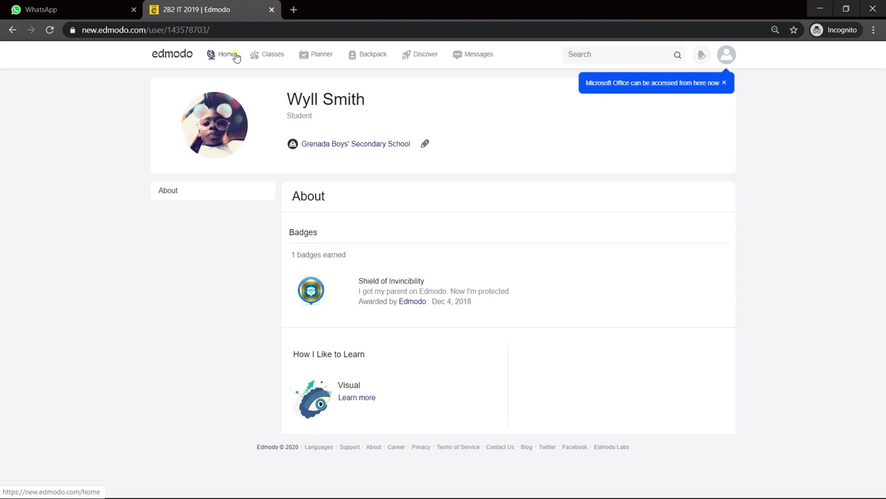
Step: Start a new message addressed to the class teacher
{"action": "left_click", "coordinate": [235, 57]}
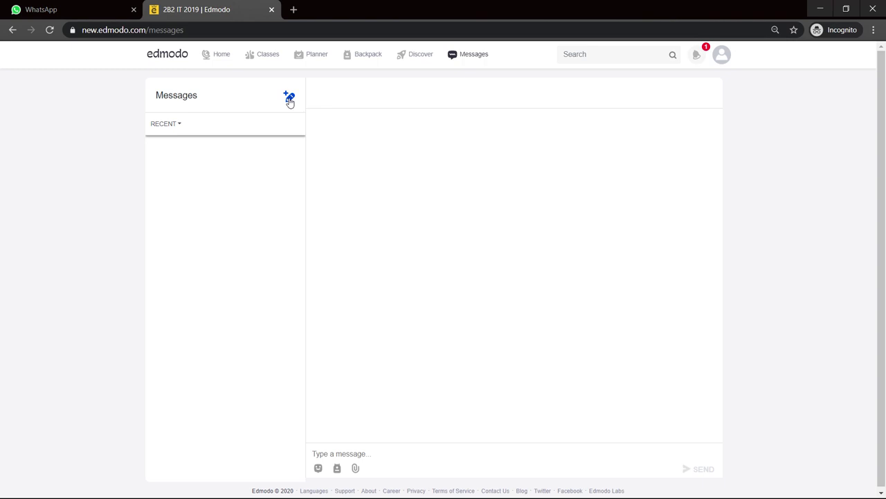
{"action": "left_click", "coordinate": [290, 99]}
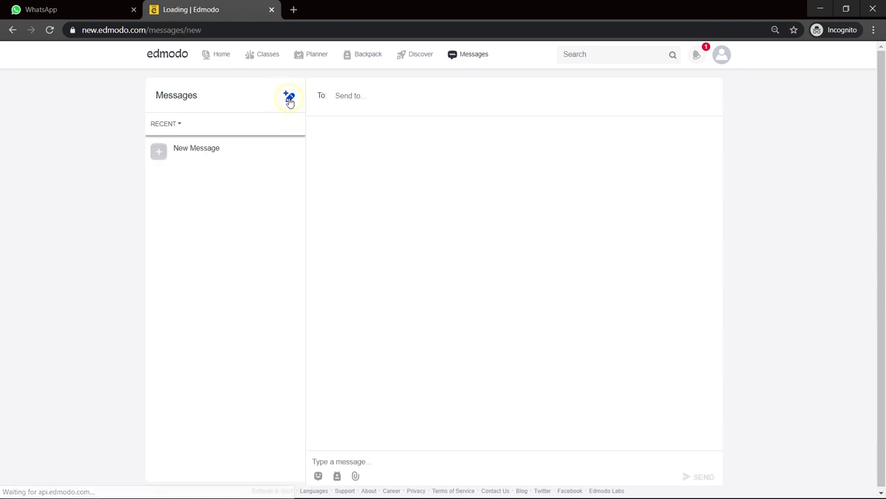
{"action": "left_click", "coordinate": [403, 95]}
{"action": "type", "text": "d"}
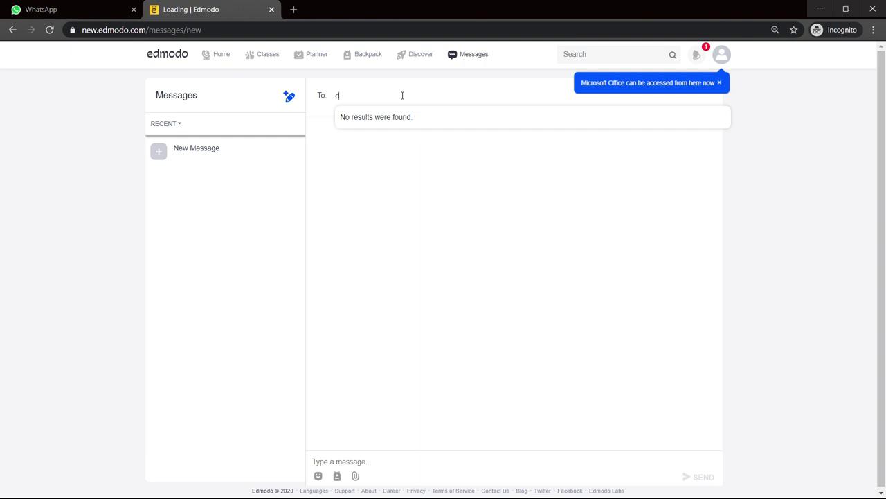
{"action": "key", "text": "BackSpace"}
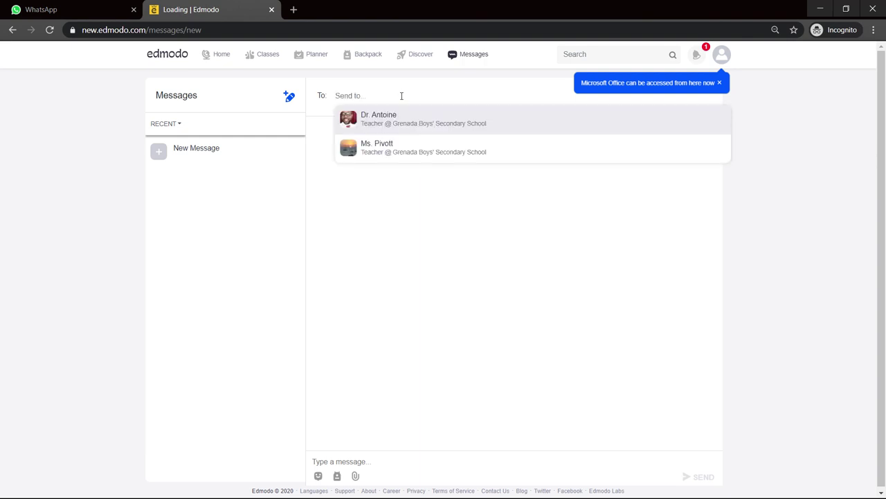
{"action": "left_click", "coordinate": [388, 122]}
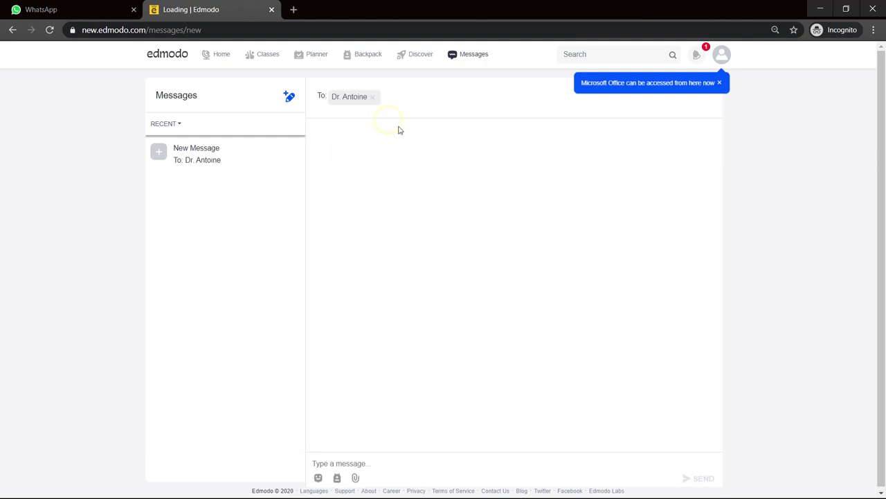
{"action": "left_click", "coordinate": [407, 181]}
Step: Write 'Sir am not getting with x y z' and send it
{"action": "left_click", "coordinate": [394, 461]}
{"action": "type", "text": "Sir am not getting with x y z"}
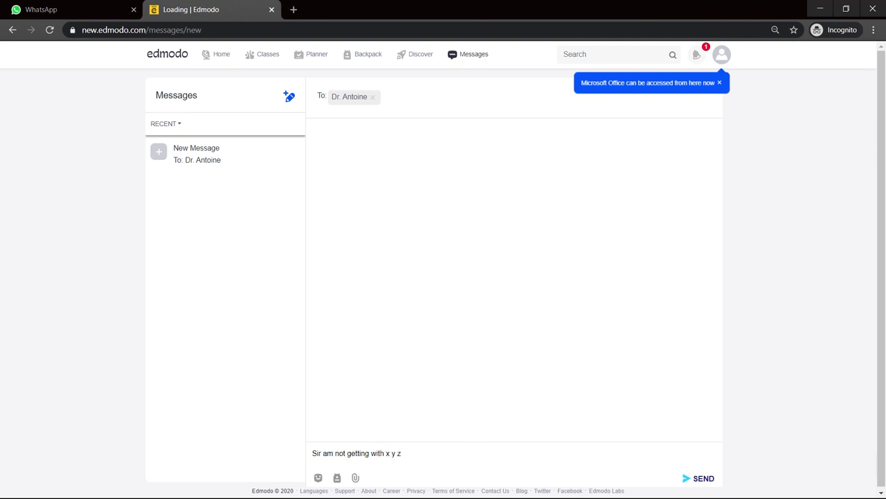
{"action": "left_click", "coordinate": [701, 479]}
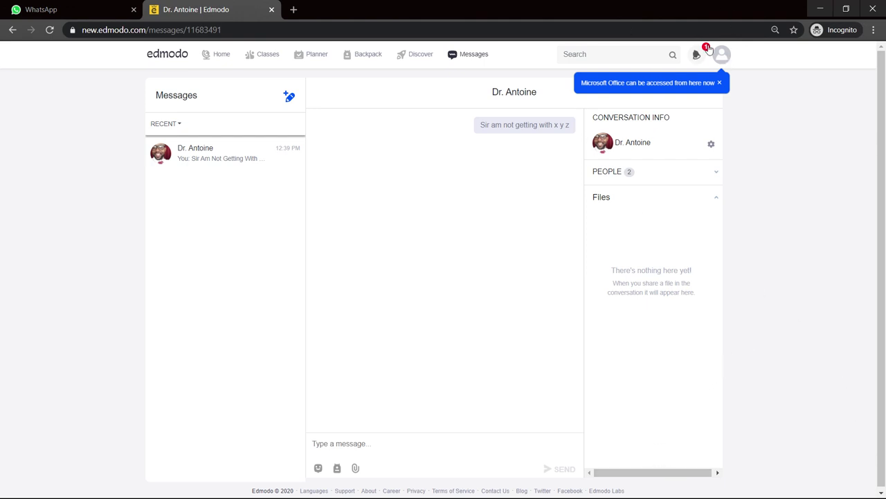
Step: Read the FORM 2 - INPUT DEVICES graded notification, then go back to the home feed
{"action": "left_click", "coordinate": [706, 51]}
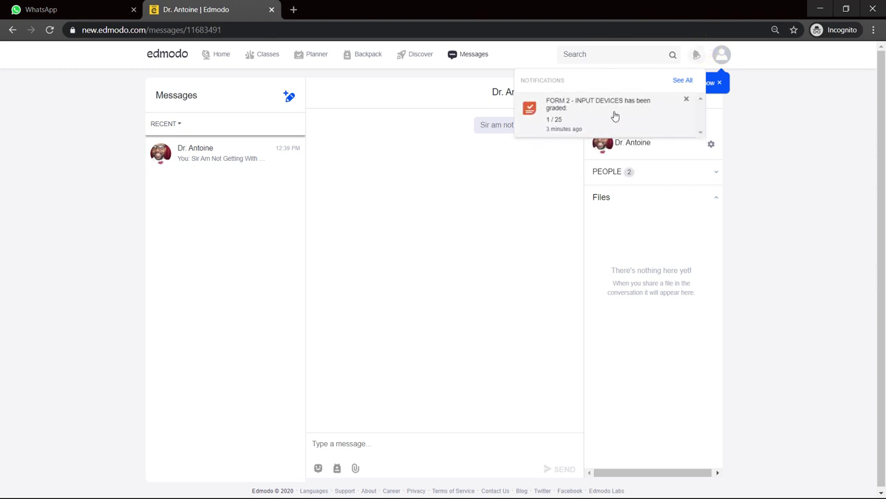
{"action": "left_click", "coordinate": [782, 156]}
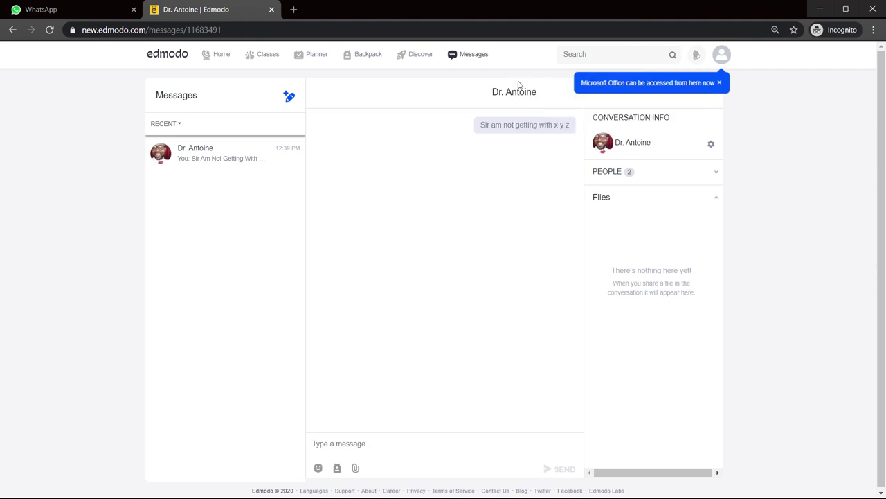
{"action": "left_click", "coordinate": [215, 60]}
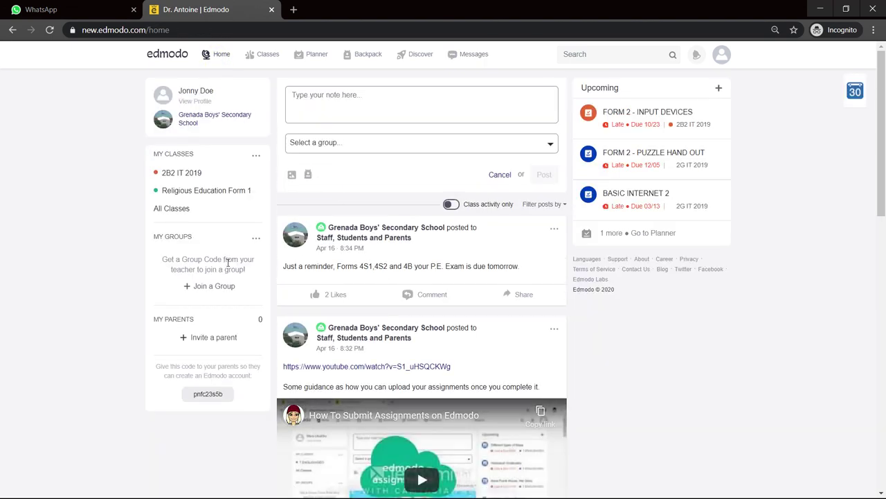
{"action": "scroll", "coordinate": [297, 285], "scroll_direction": "down", "scroll_amount": 3}
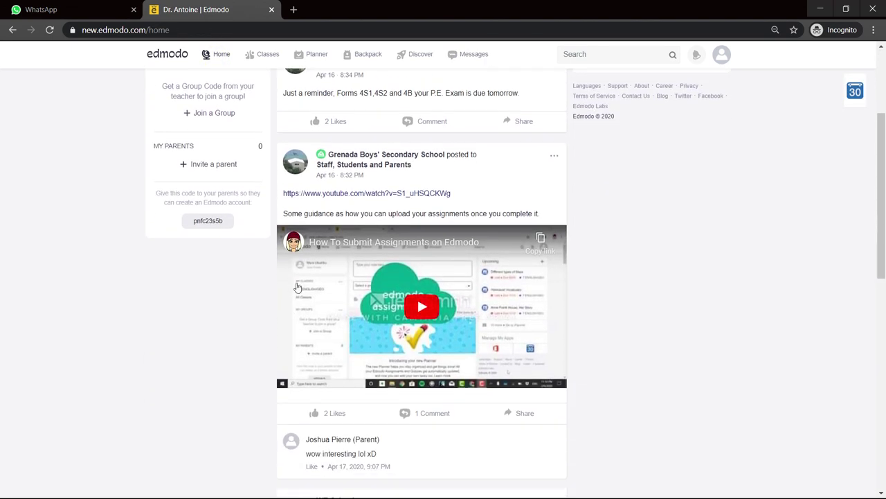
{"action": "scroll", "coordinate": [297, 286], "scroll_direction": "up", "scroll_amount": 3}
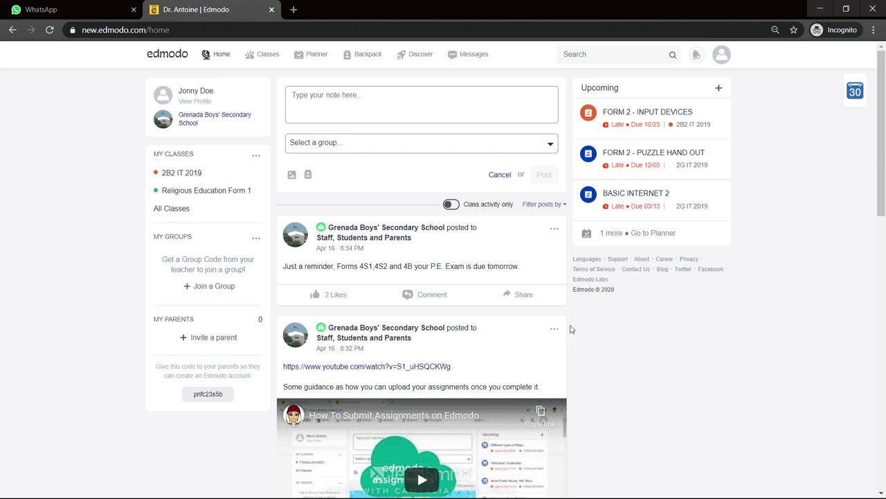